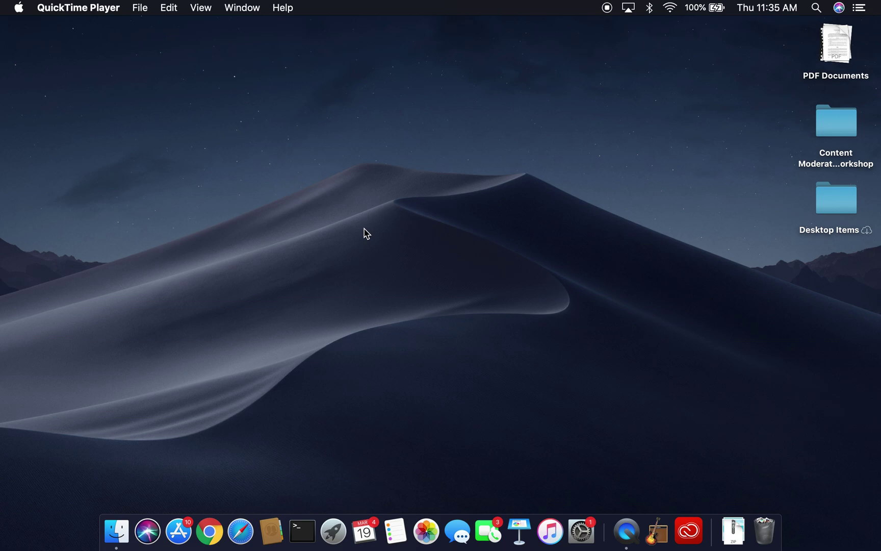
Launch GarageBand from a Launchpad search for 'gara'
{"action": "key", "text": "F4"}
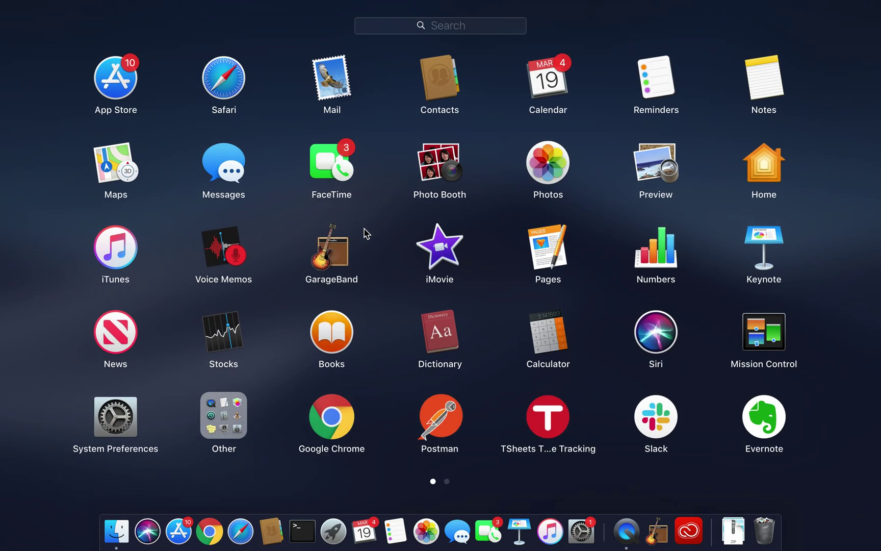
{"action": "type", "text": "gara"}
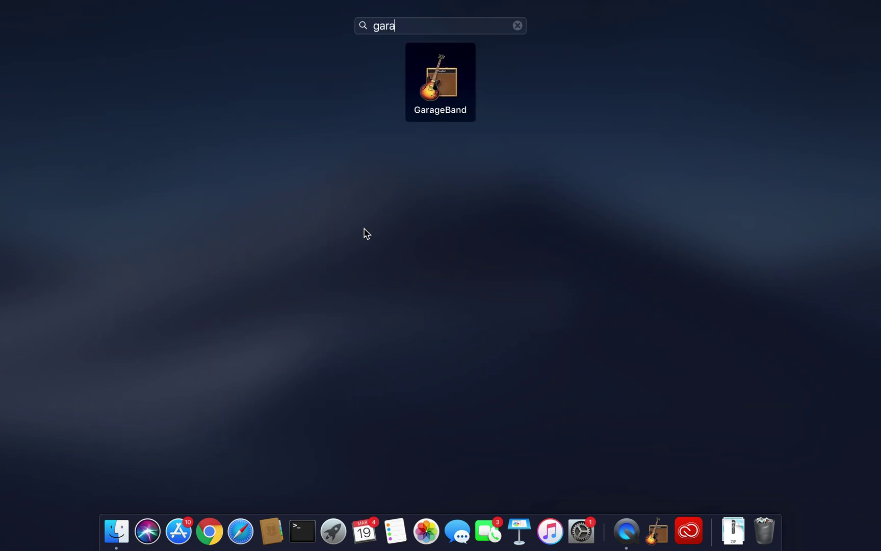
{"action": "key", "text": "Return"}
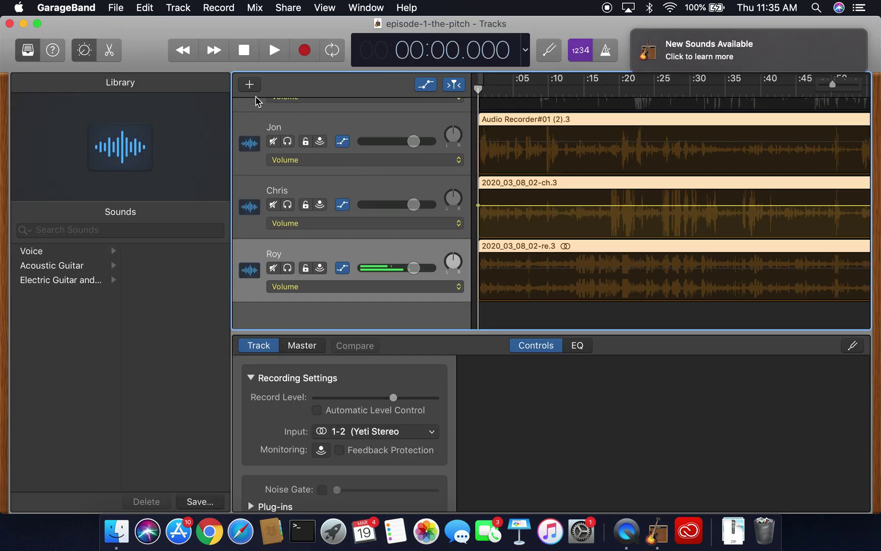
Create a new Empty Project with one audio track, Audio 1
{"action": "left_click", "coordinate": [117, 6]}
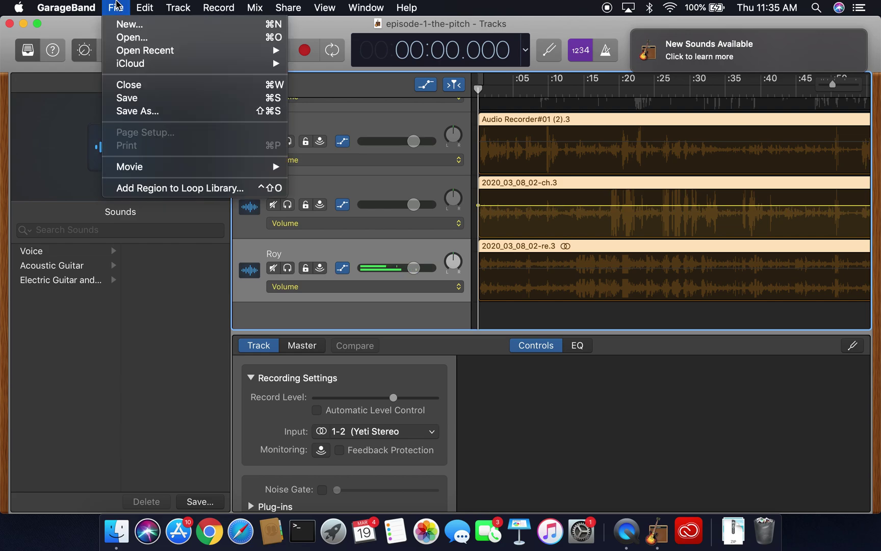
{"action": "left_click", "coordinate": [119, 26]}
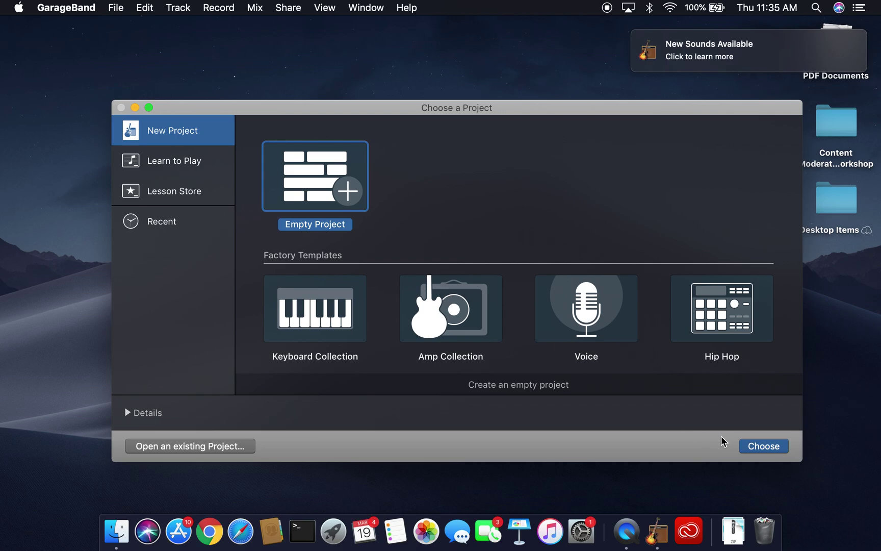
{"action": "left_click", "coordinate": [762, 447]}
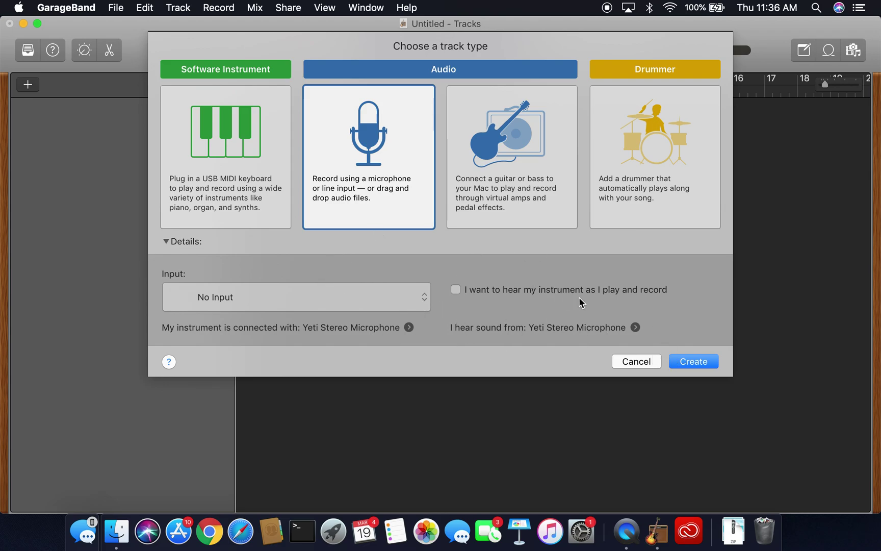
{"action": "left_click", "coordinate": [696, 361]}
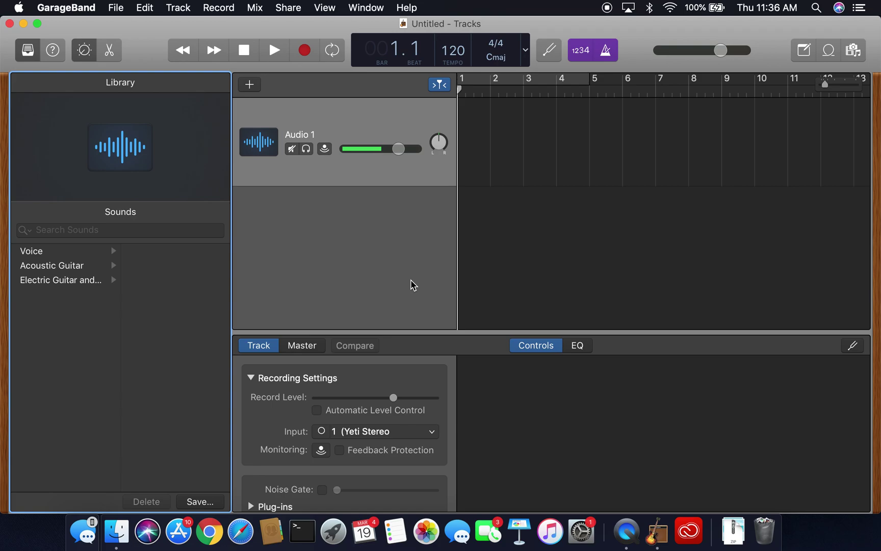
Save the project as 'PodCoolMasterProjectTemplate' in the Desktop folder
{"action": "left_click", "coordinate": [116, 7]}
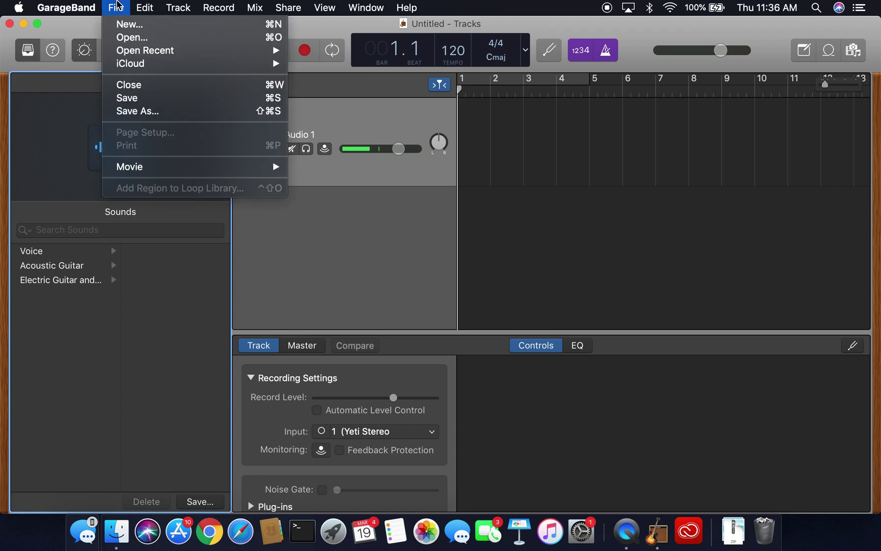
{"action": "left_click", "coordinate": [132, 111]}
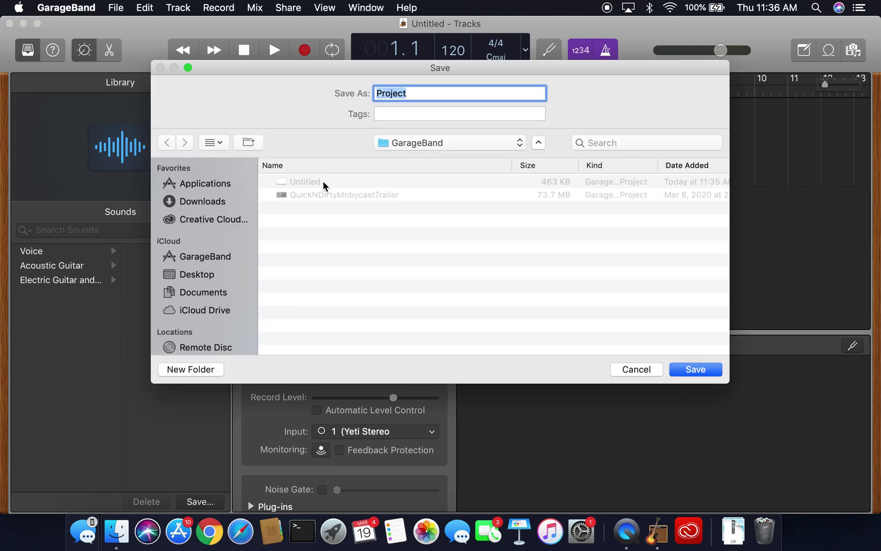
{"action": "type", "text": "PodCoolMasterPr"}
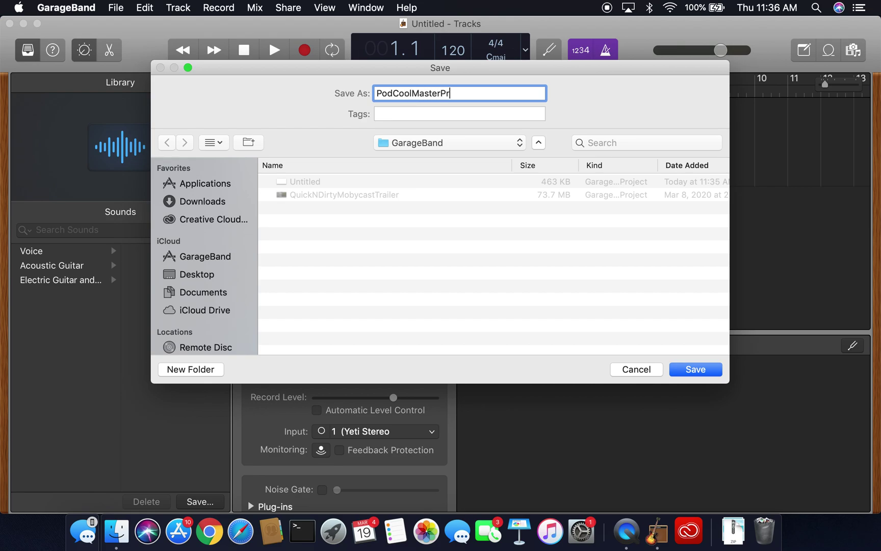
{"action": "type", "text": "ojectTempla"}
{"action": "left_click", "coordinate": [199, 278]}
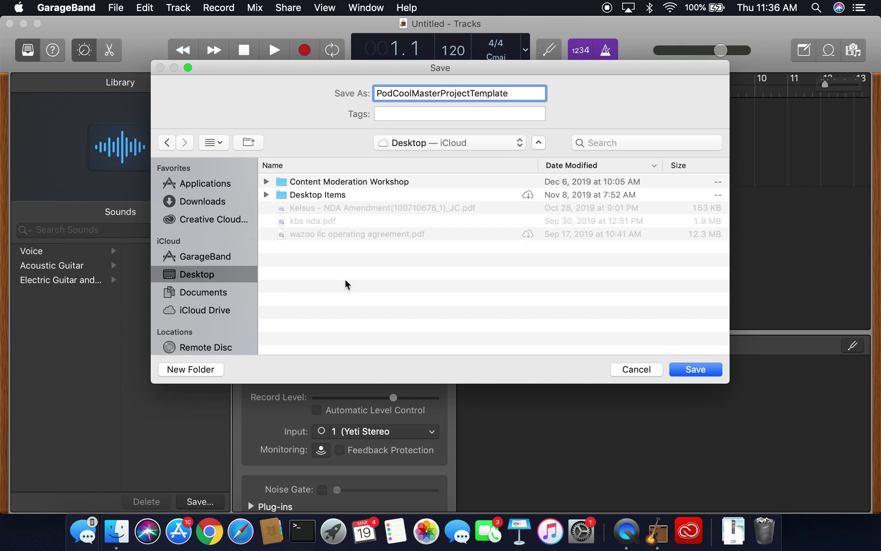
{"action": "left_click", "coordinate": [694, 370]}
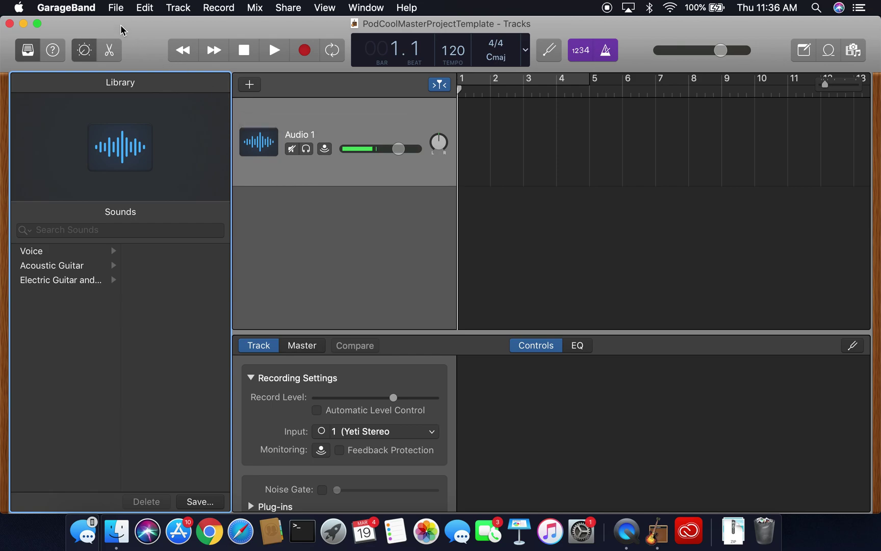
{"action": "left_click", "coordinate": [117, 8]}
{"action": "mouse_move", "coordinate": [79, 9]}
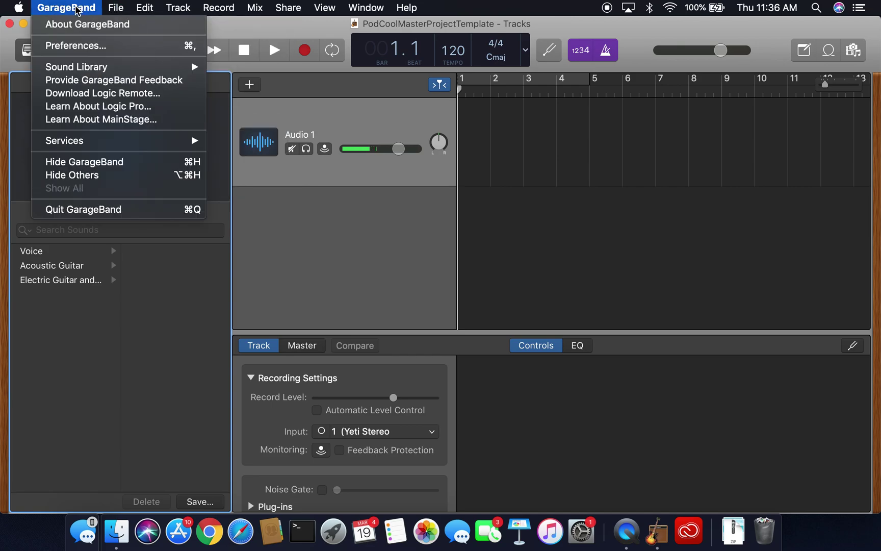
{"action": "left_click", "coordinate": [76, 47]}
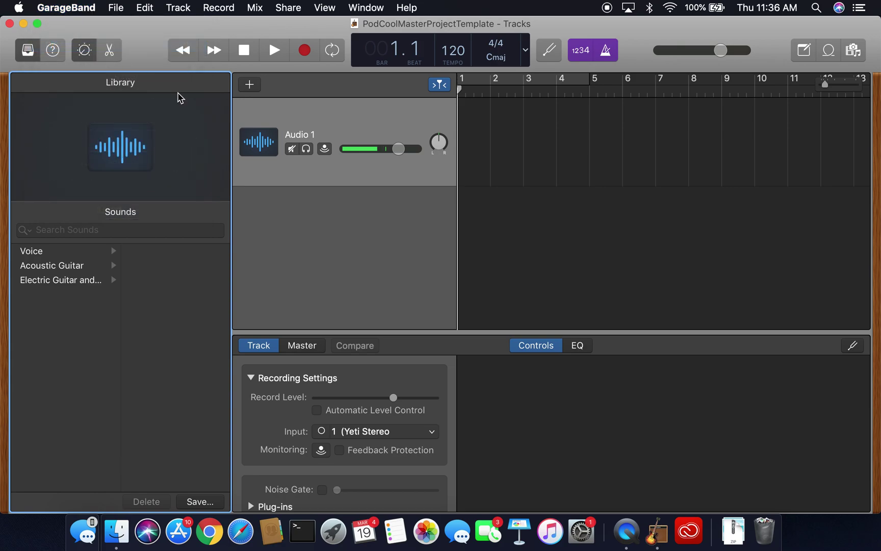
{"action": "left_click", "coordinate": [299, 130]}
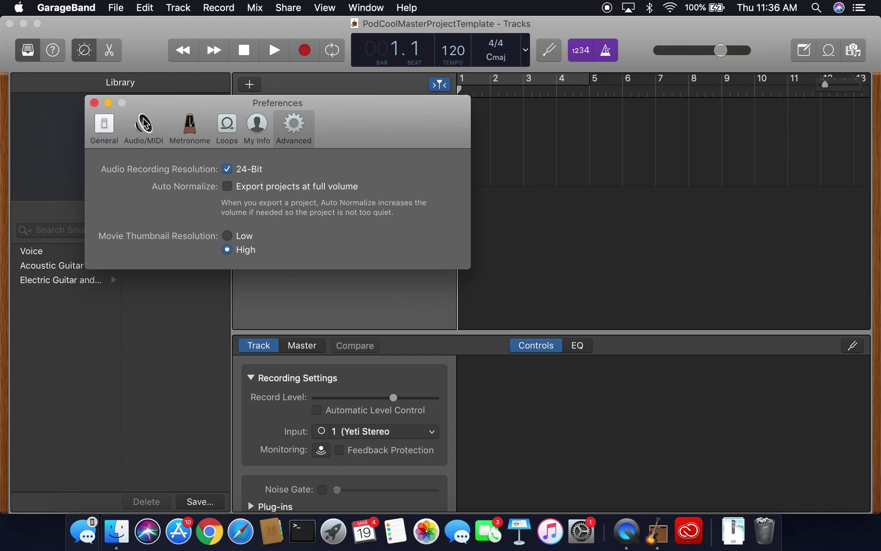
{"action": "left_click", "coordinate": [94, 103]}
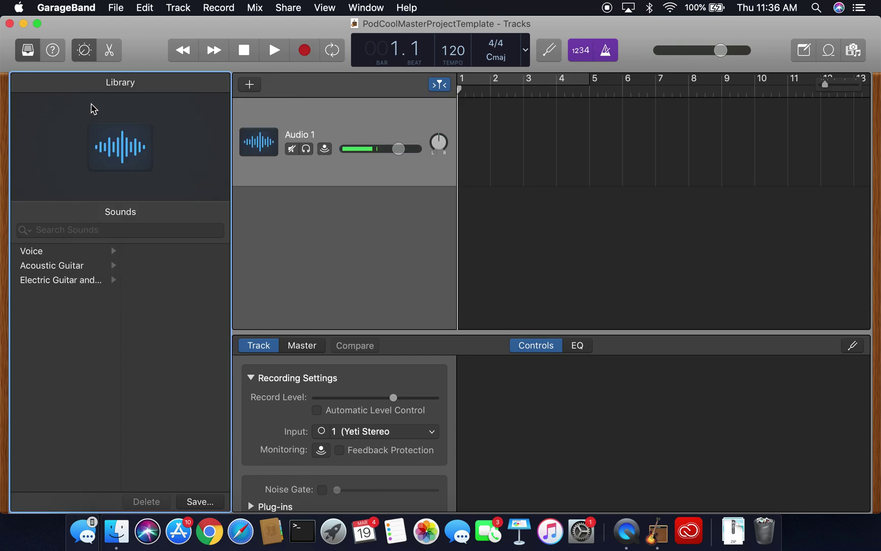
{"action": "left_click", "coordinate": [317, 115]}
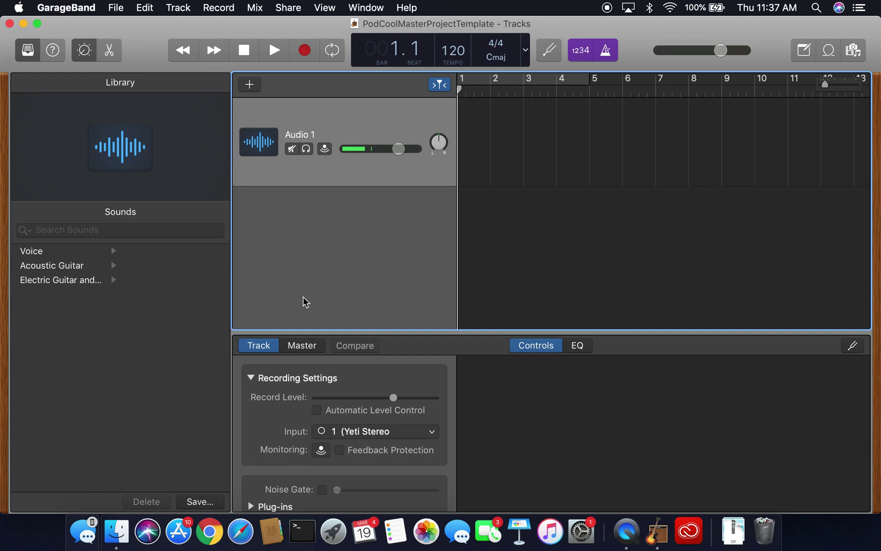
Shrink the track list area and toggle the Smart Controls panel off and on
{"action": "left_click_drag", "start_coordinate": [383, 333], "coordinate": [386, 276]}
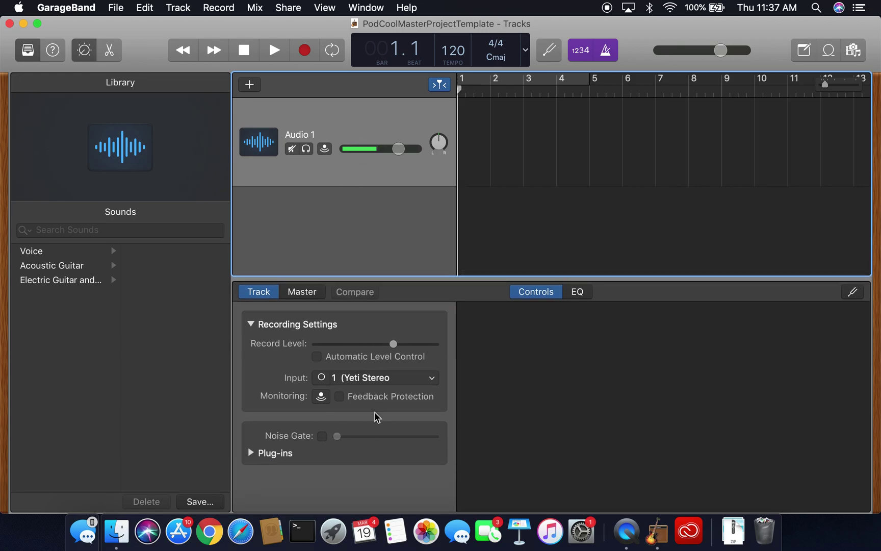
{"action": "left_click", "coordinate": [84, 51]}
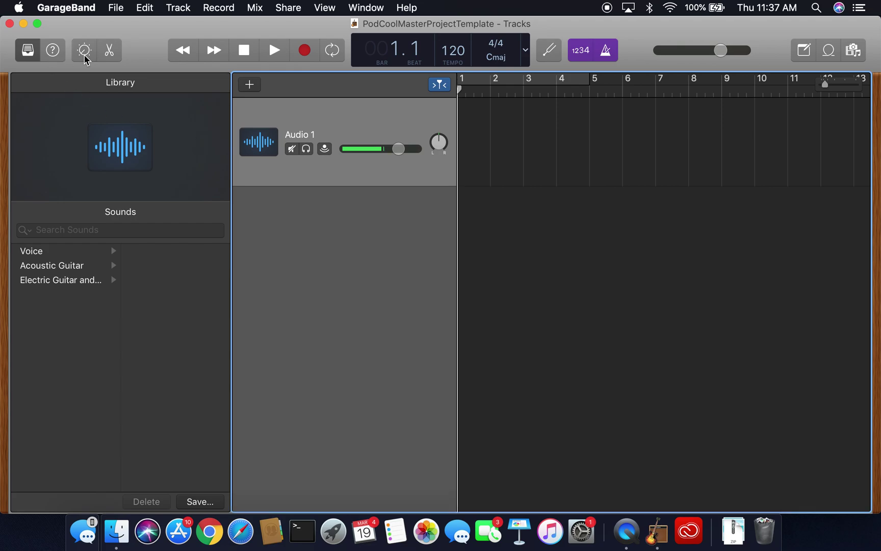
{"action": "left_click", "coordinate": [85, 51]}
{"action": "left_click", "coordinate": [85, 51]}
{"action": "left_click", "coordinate": [85, 51]}
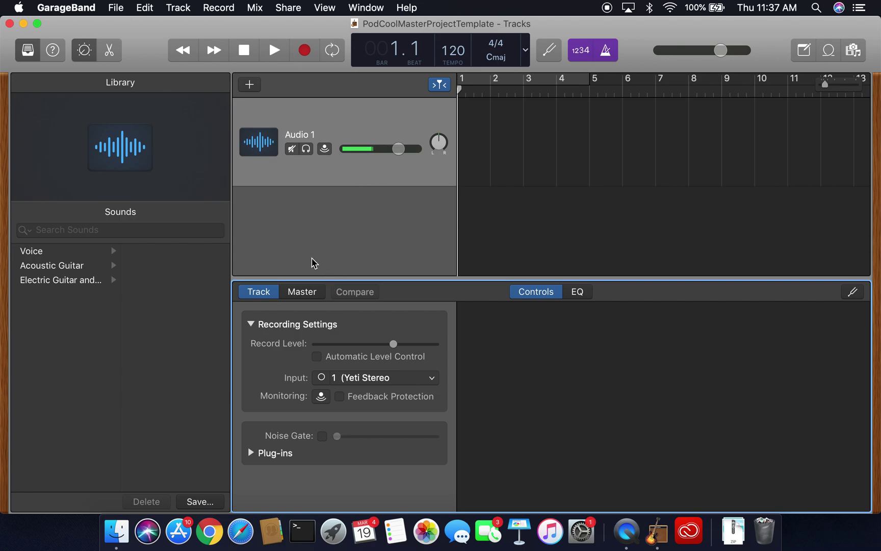
{"action": "left_click", "coordinate": [333, 182]}
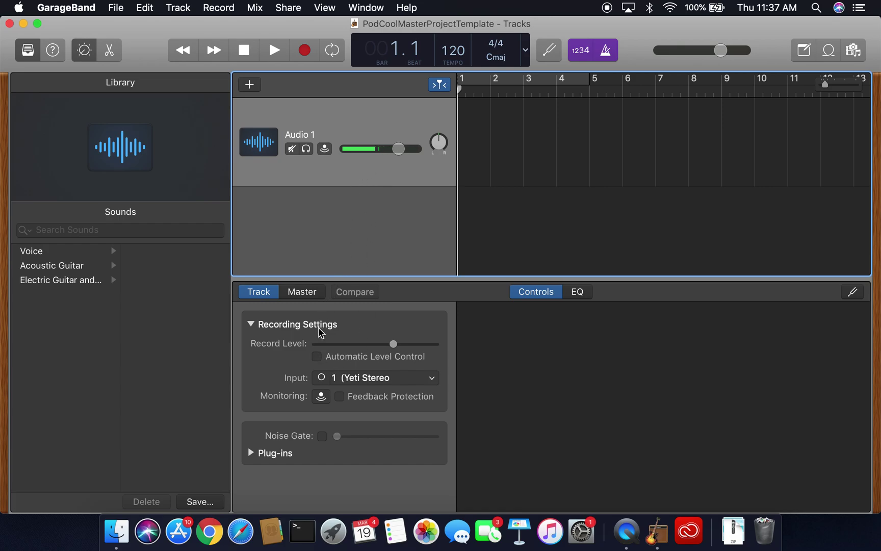
Set Audio 1's recording input to mono input 1 on the Yeti microphone
{"action": "left_click", "coordinate": [378, 381]}
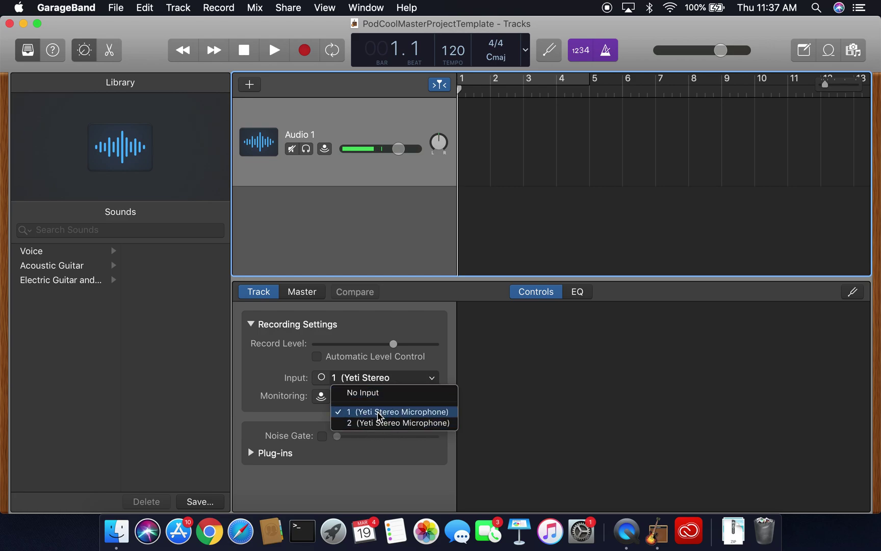
{"action": "left_click", "coordinate": [378, 416]}
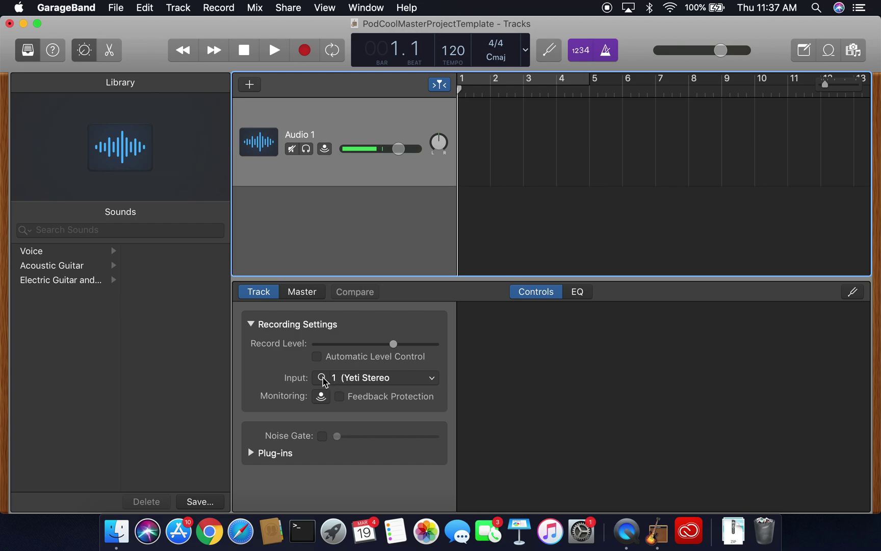
{"action": "left_click", "coordinate": [323, 377]}
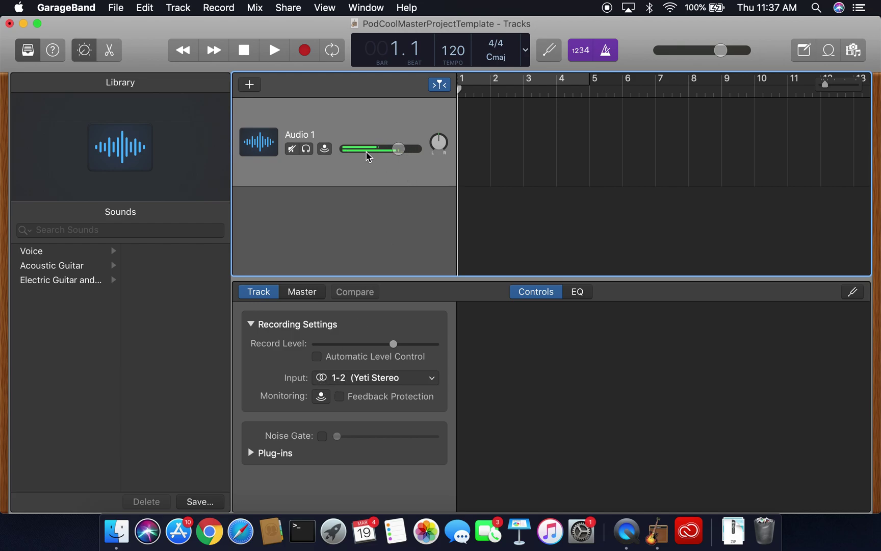
{"action": "left_click", "coordinate": [322, 377]}
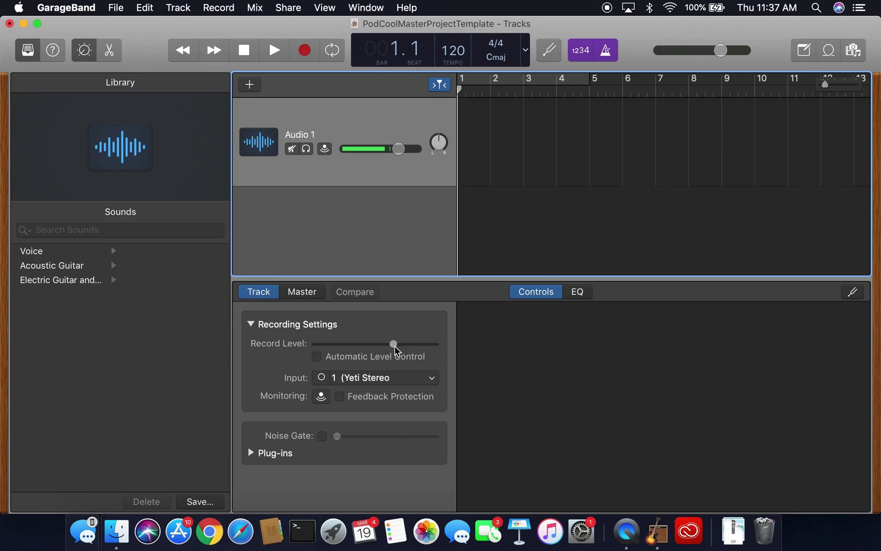
Nudge Audio 1's record level up slightly and collapse the Recording Settings section
{"action": "left_click_drag", "start_coordinate": [395, 349], "coordinate": [451, 350]}
{"action": "left_click_drag", "start_coordinate": [451, 350], "coordinate": [409, 352]}
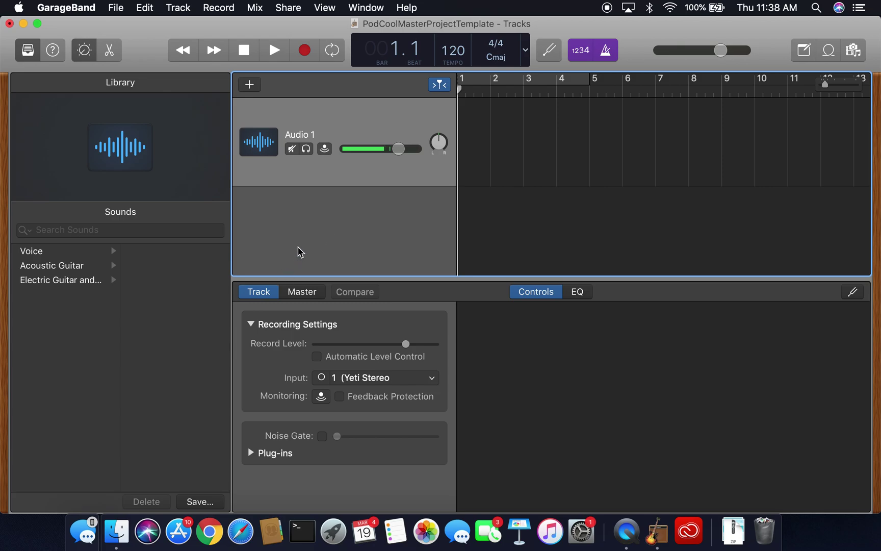
{"action": "left_click", "coordinate": [251, 324]}
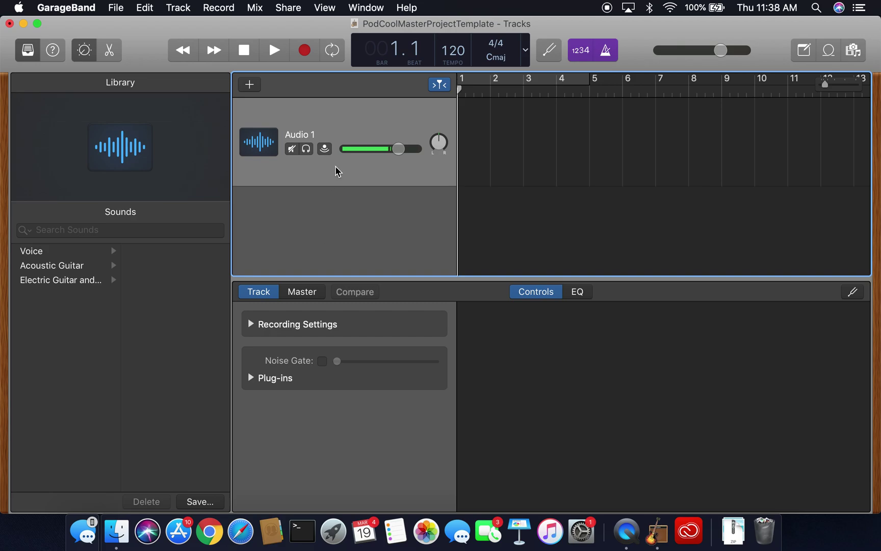
Record a short test take on Audio 1, then delete it from bar 1
{"action": "left_click", "coordinate": [306, 54]}
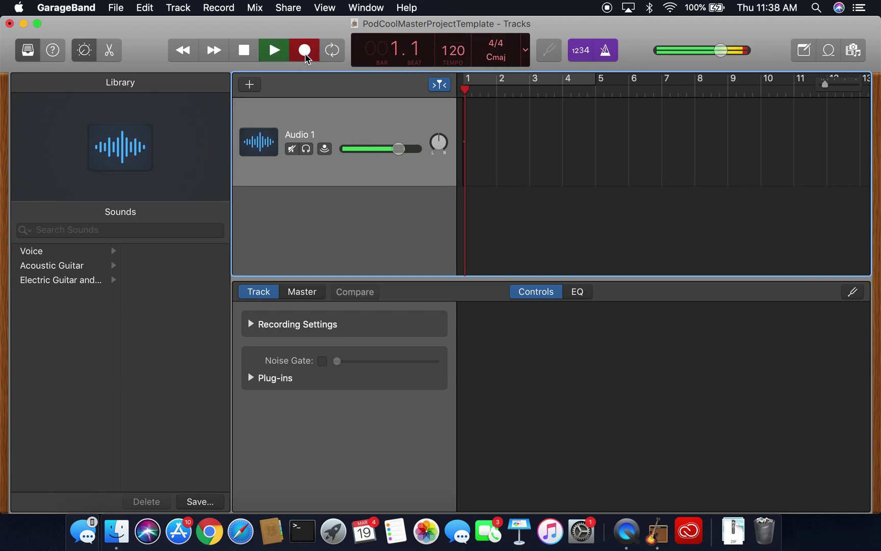
{"action": "left_click", "coordinate": [306, 53]}
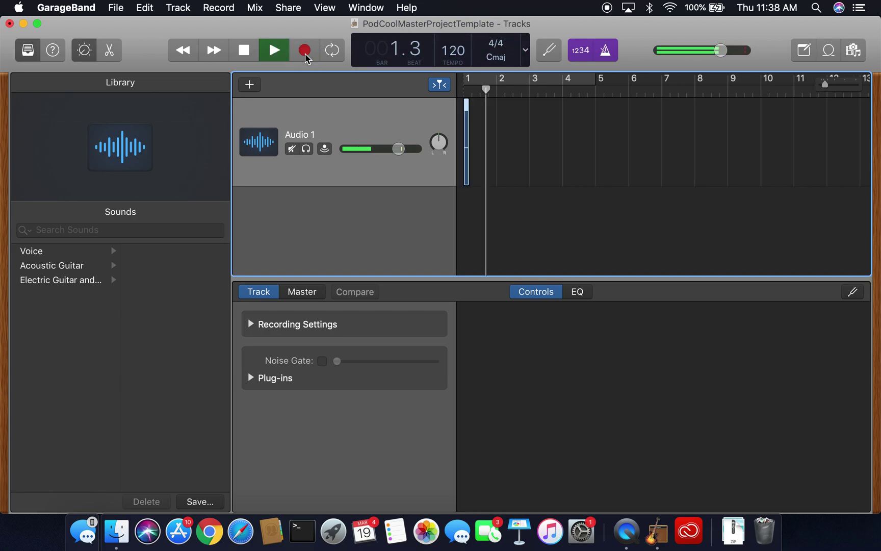
{"action": "left_click", "coordinate": [273, 59]}
{"action": "left_click_drag", "start_coordinate": [518, 90], "coordinate": [463, 90]}
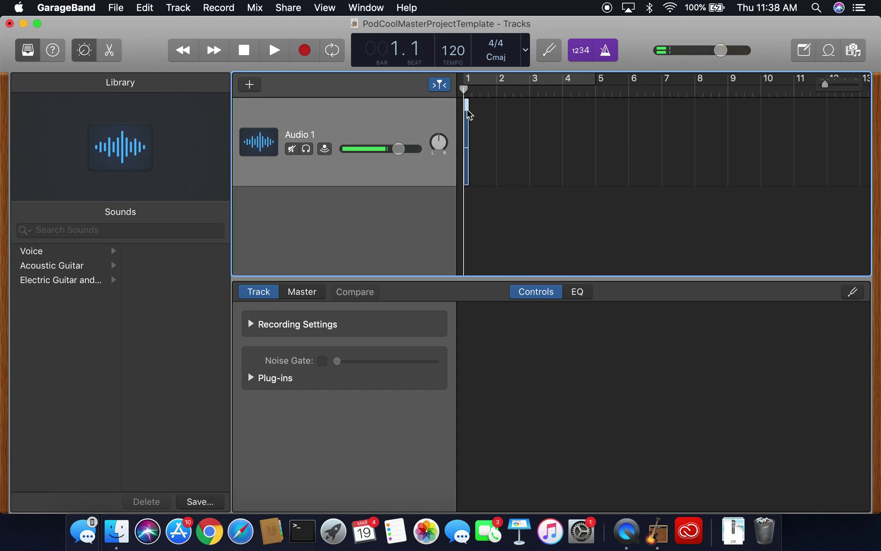
{"action": "key", "text": "Delete"}
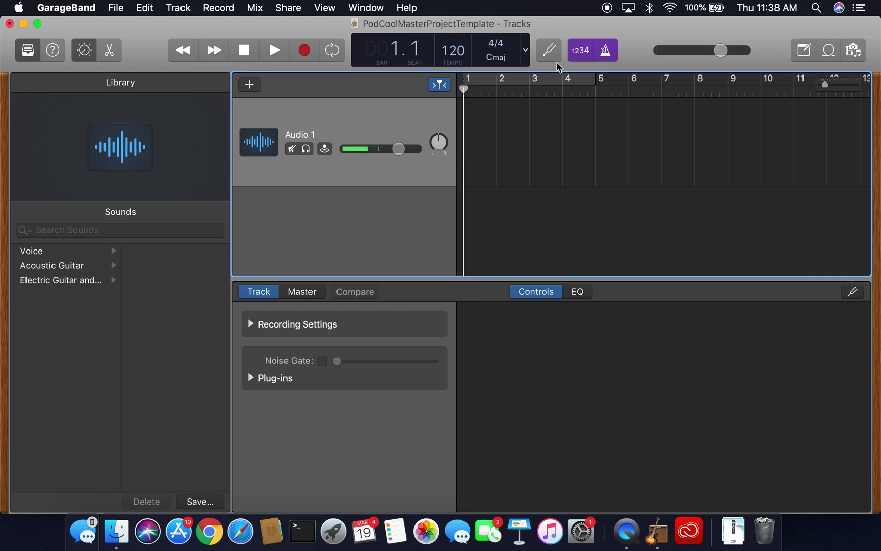
Turn off the count-in and metronome, then start recording a take on Audio 1
{"action": "left_click", "coordinate": [581, 51]}
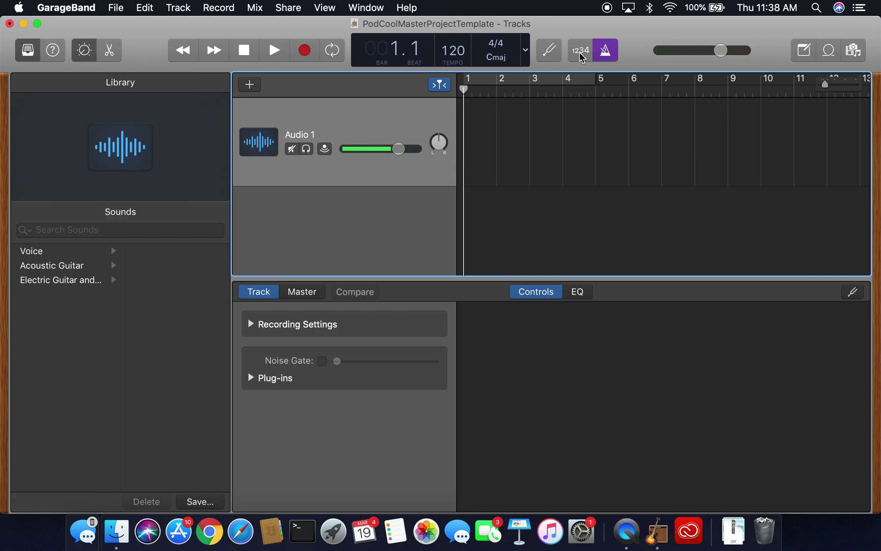
{"action": "left_click", "coordinate": [605, 51]}
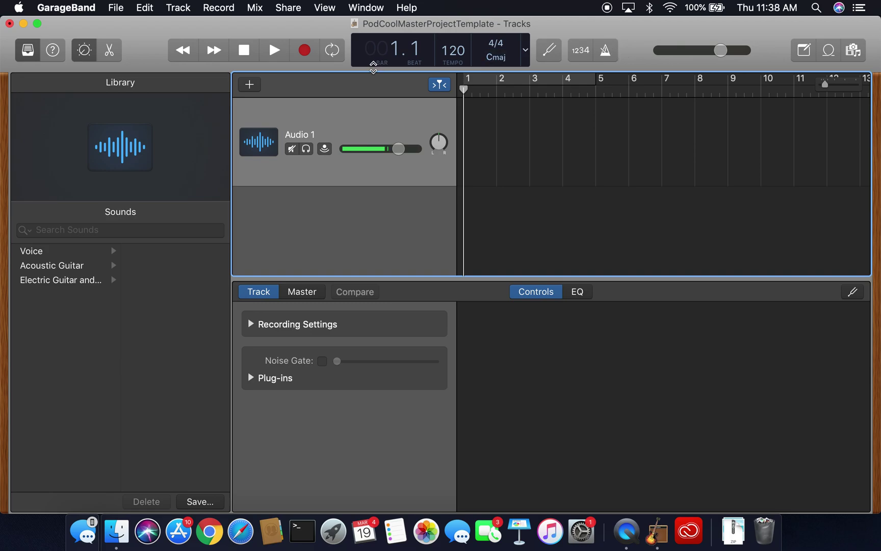
{"action": "left_click", "coordinate": [308, 55]}
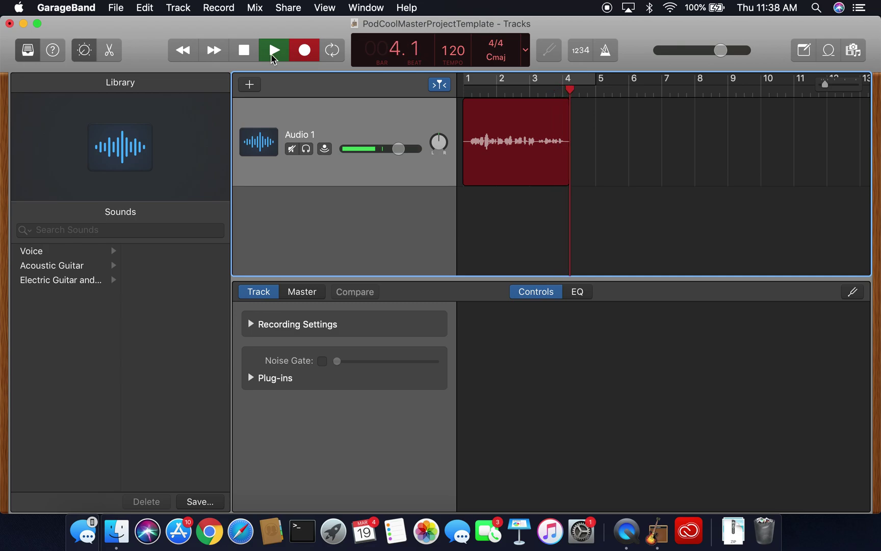
Stop the take and play it back from bar 1, returning the playhead to bar 1
{"action": "left_click", "coordinate": [242, 51]}
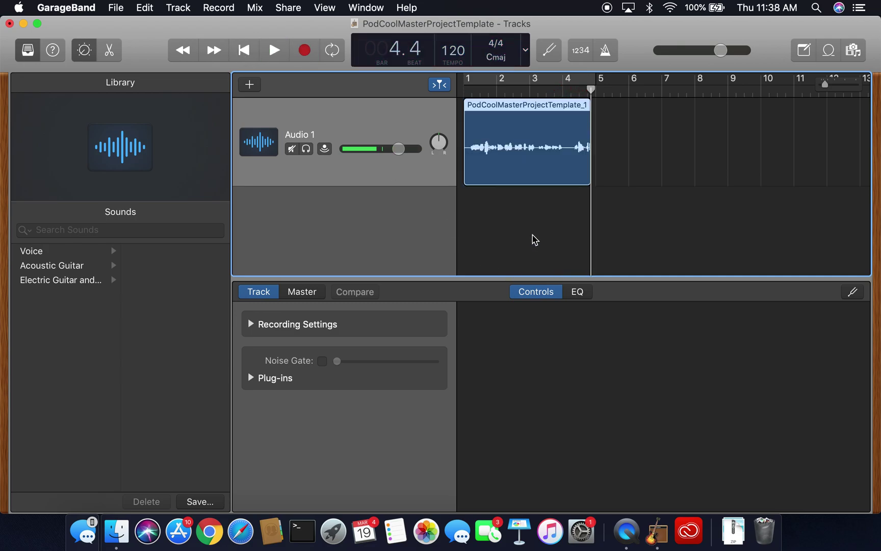
{"action": "left_click_drag", "start_coordinate": [498, 89], "coordinate": [457, 90]}
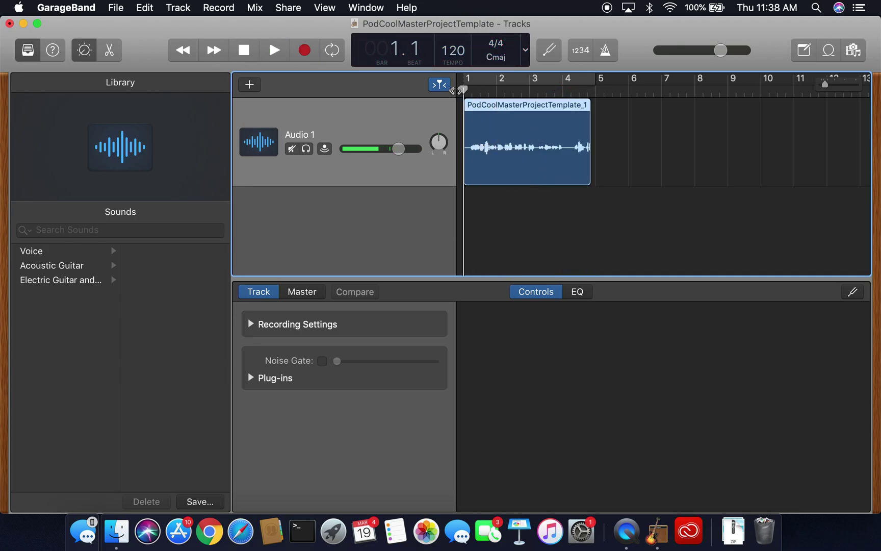
{"action": "key", "text": "space"}
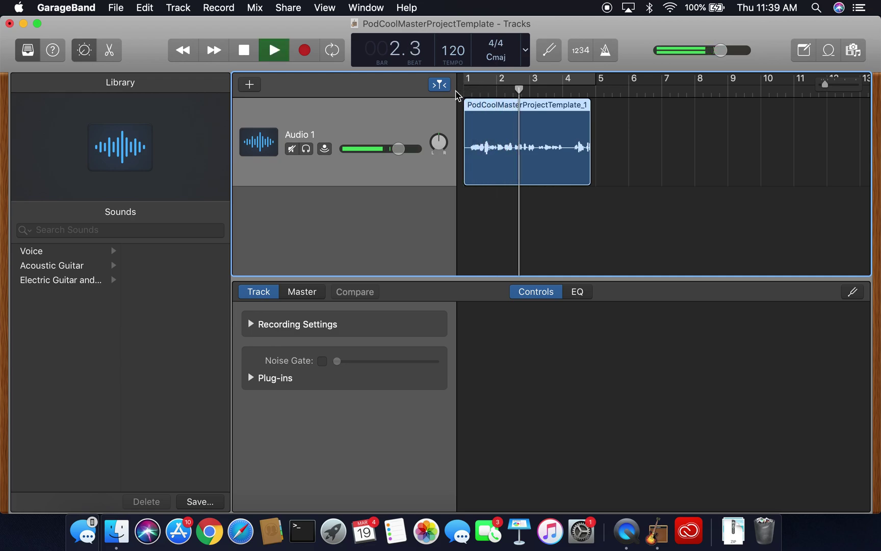
{"action": "key", "text": "space"}
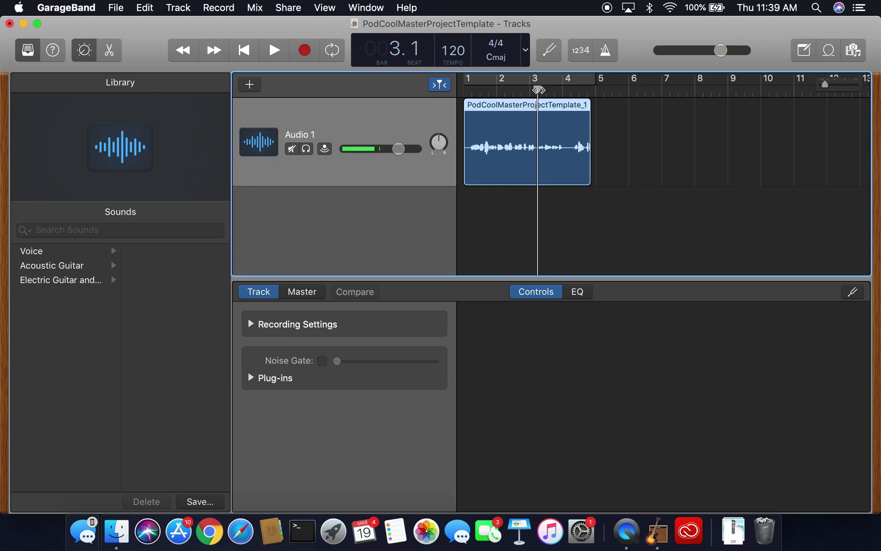
{"action": "left_click_drag", "start_coordinate": [538, 90], "coordinate": [459, 88]}
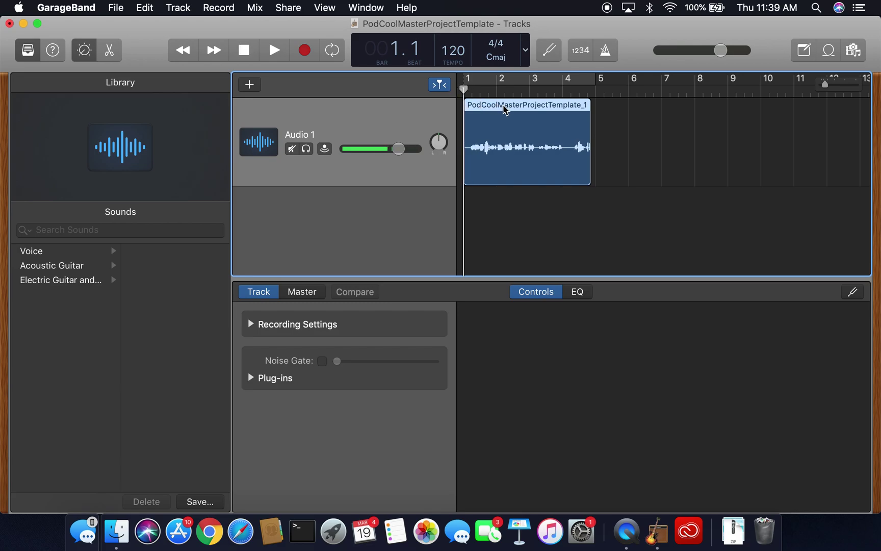
Delete the recorded region and save the empty template project
{"action": "key", "text": "Delete"}
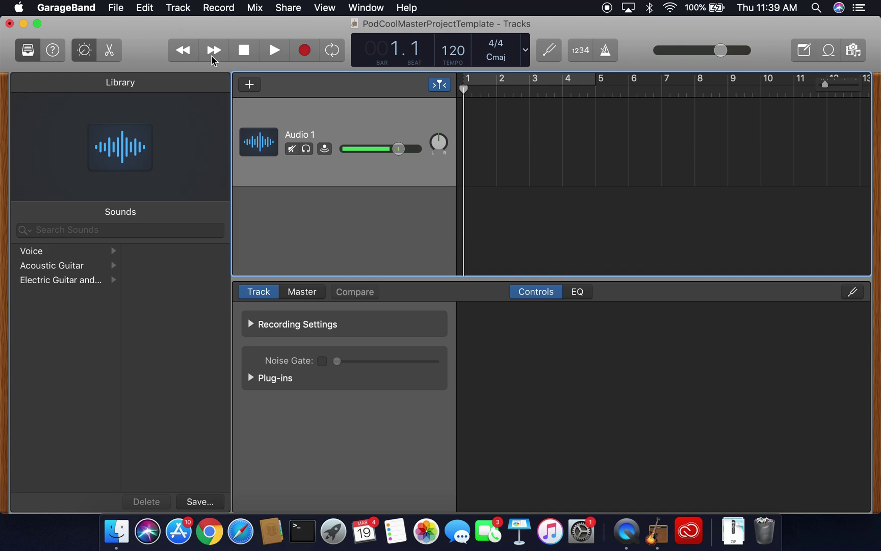
{"action": "left_click", "coordinate": [121, 7]}
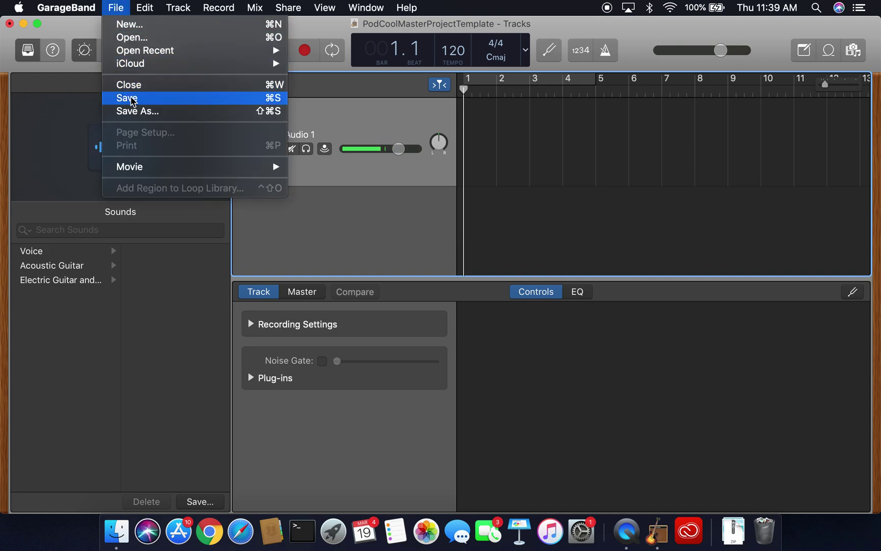
{"action": "left_click", "coordinate": [132, 98]}
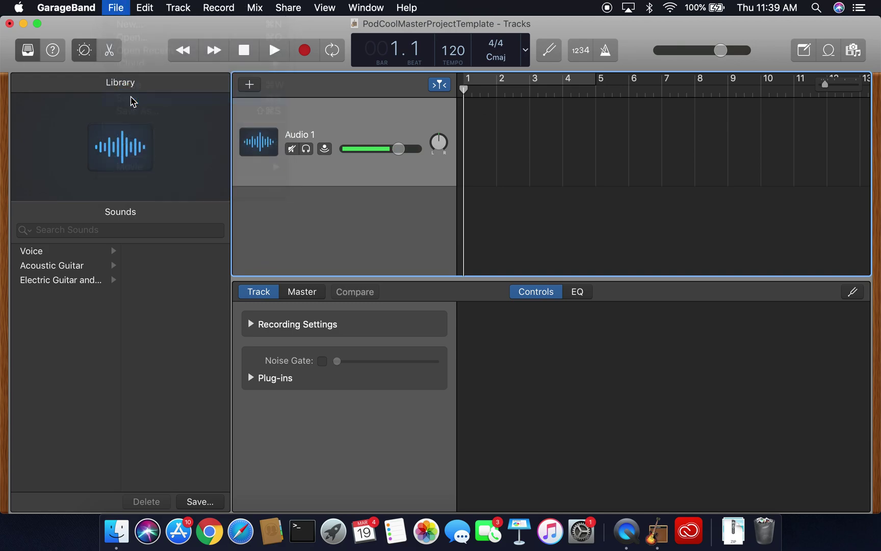
Quit GarageBand
{"action": "left_click", "coordinate": [114, 6]}
{"action": "mouse_move", "coordinate": [69, 7]}
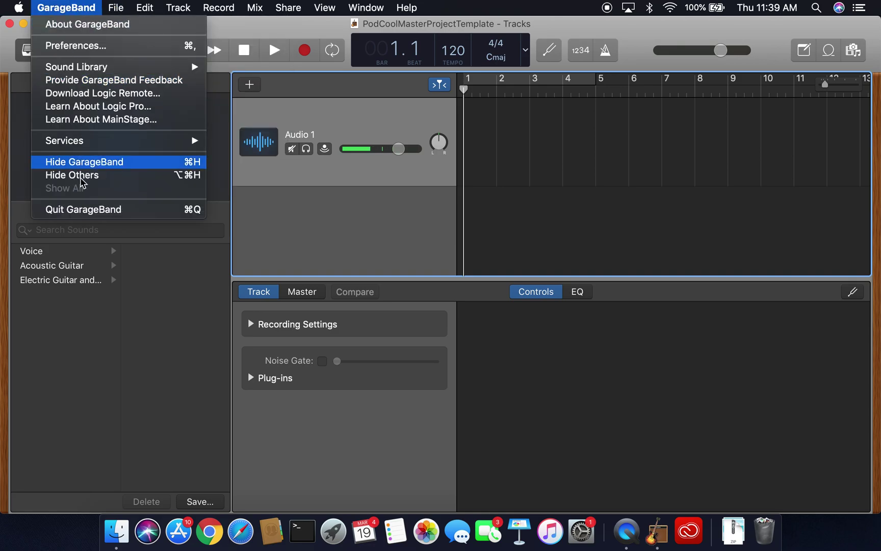
{"action": "left_click", "coordinate": [81, 209]}
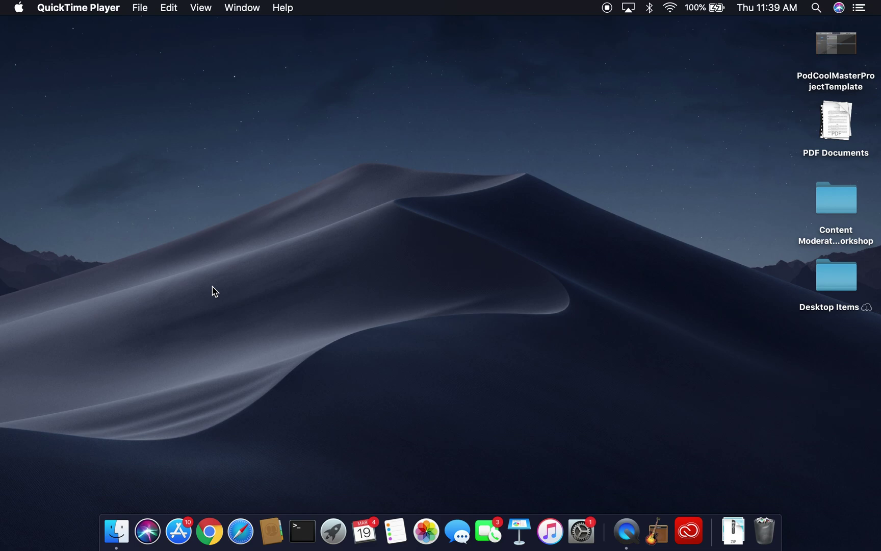
Relaunch GarageBand from a Launchpad search for 'gara' to reopen the template
{"action": "key", "text": "F4"}
{"action": "type", "text": "gara"}
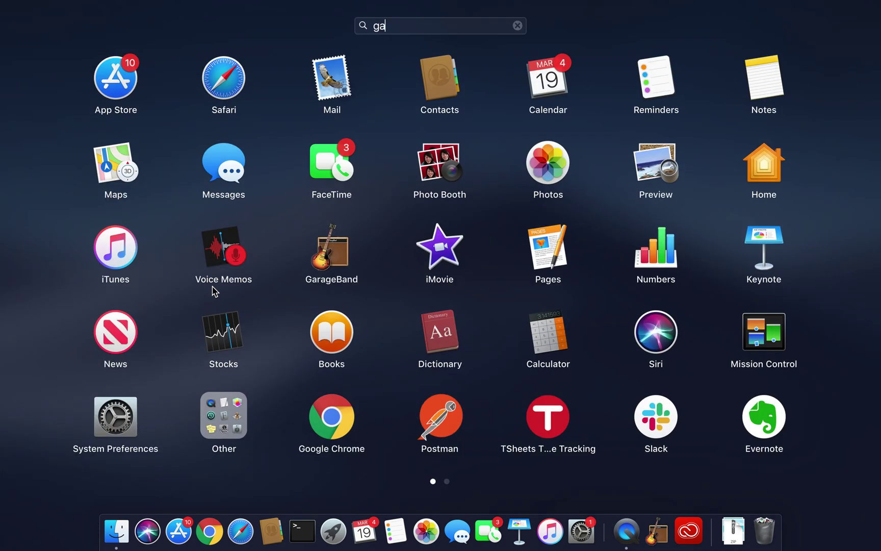
{"action": "left_click", "coordinate": [429, 81]}
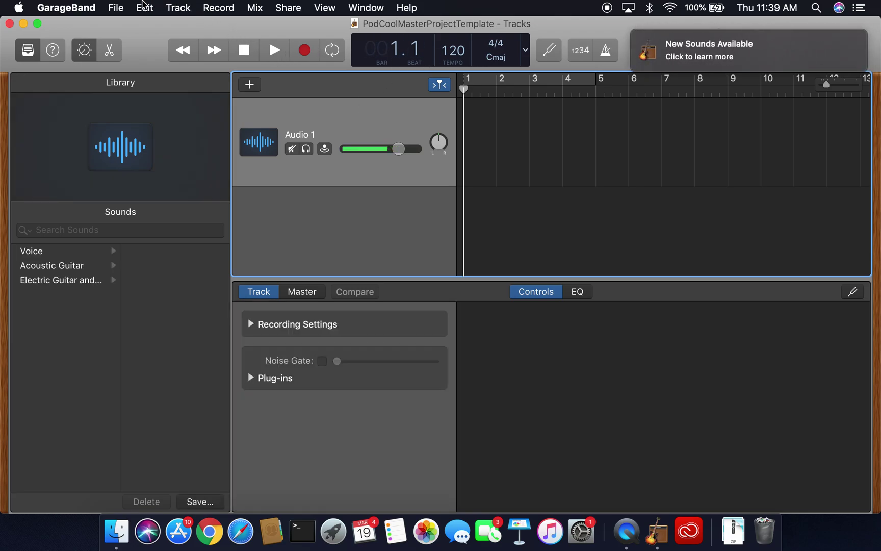
{"action": "left_click", "coordinate": [116, 7]}
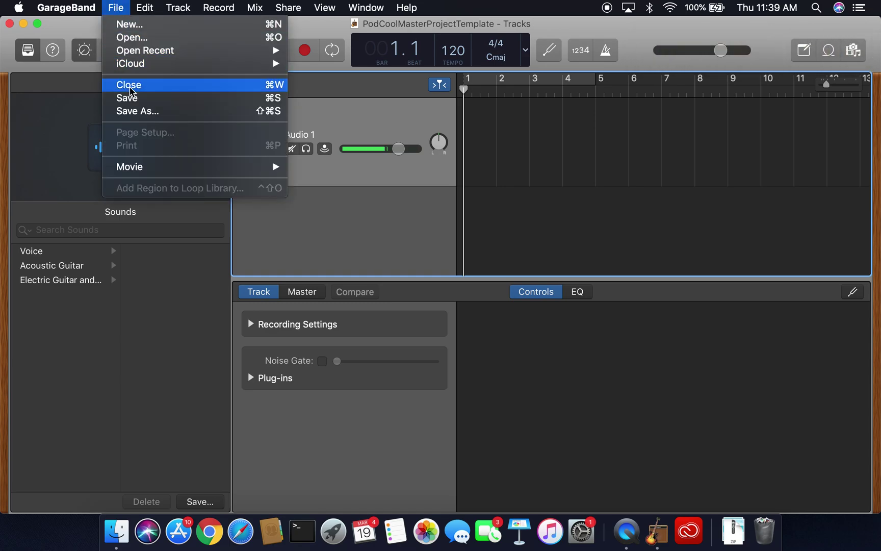
Save a copy named 'episode1yay' and start recording a new take on Audio 1
{"action": "left_click", "coordinate": [131, 111]}
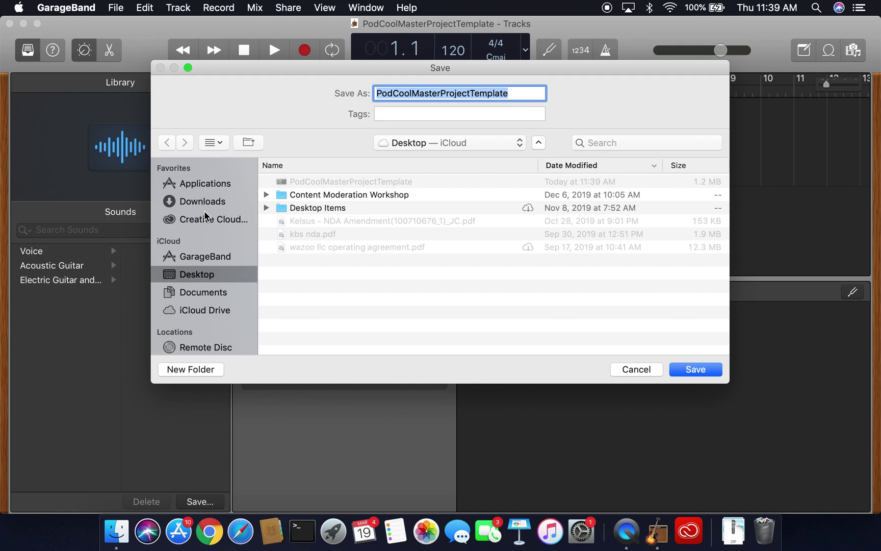
{"action": "type", "text": "episode1yay"}
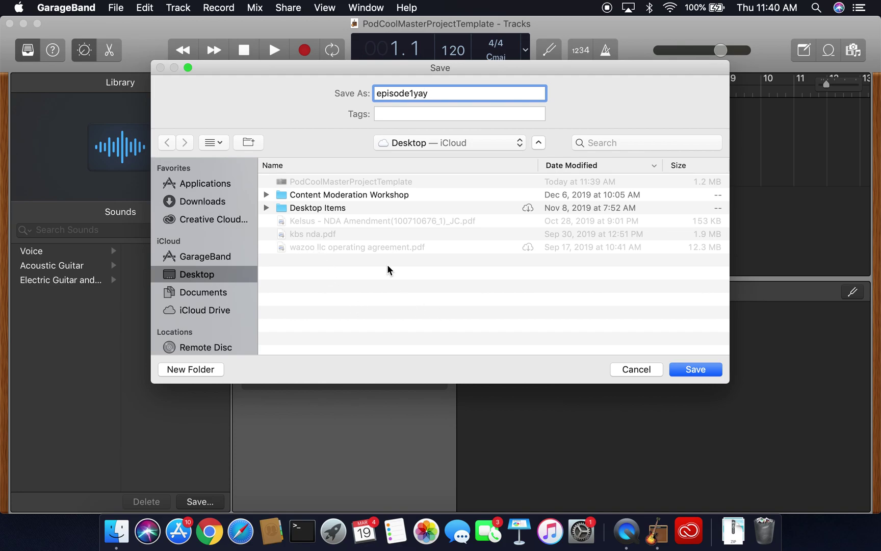
{"action": "left_click", "coordinate": [689, 372]}
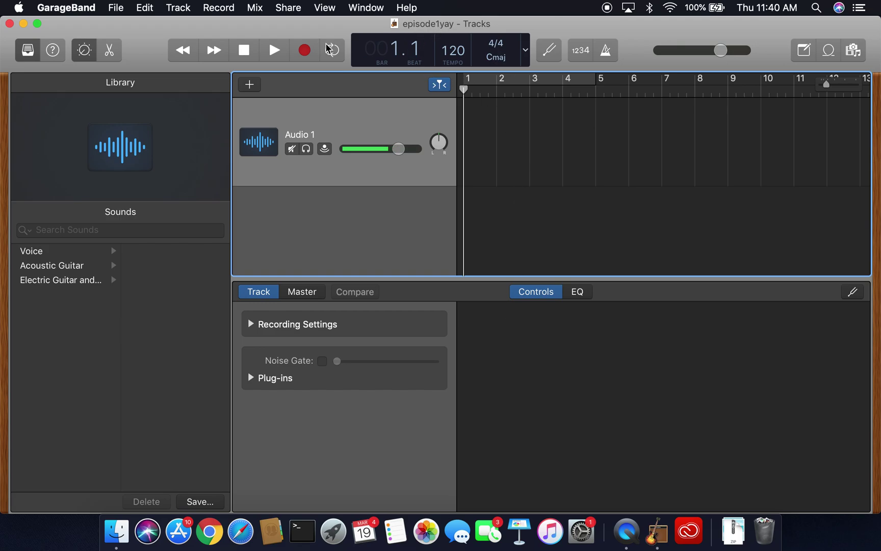
{"action": "left_click", "coordinate": [305, 50]}
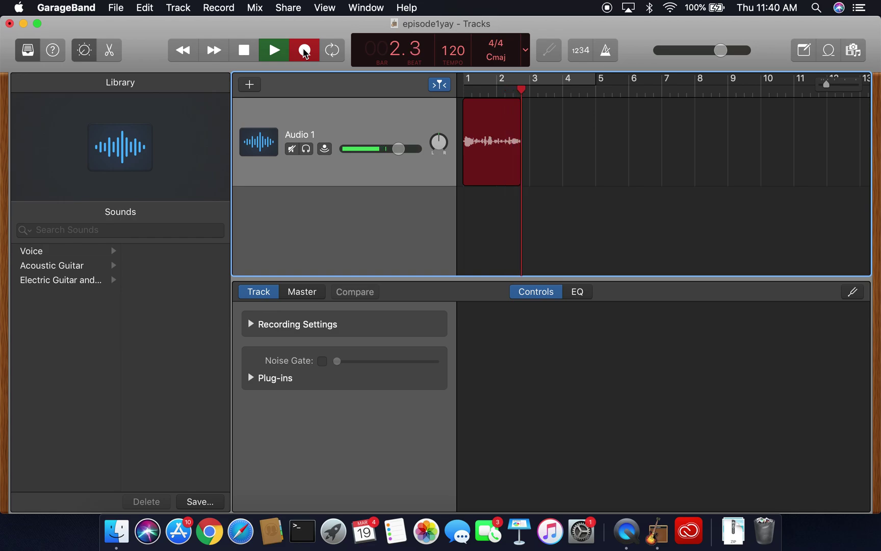
Stop the speech recording on Audio 1 so the take ends just past bar 3
{"action": "left_click", "coordinate": [244, 49]}
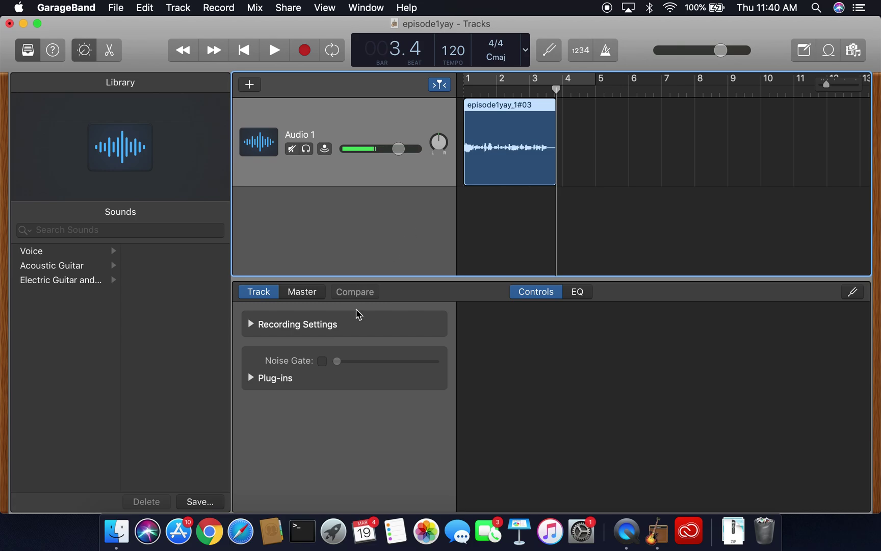
Expand Recording Settings in Track Smart Controls to show record level, input and monitoring
{"action": "left_click", "coordinate": [250, 326]}
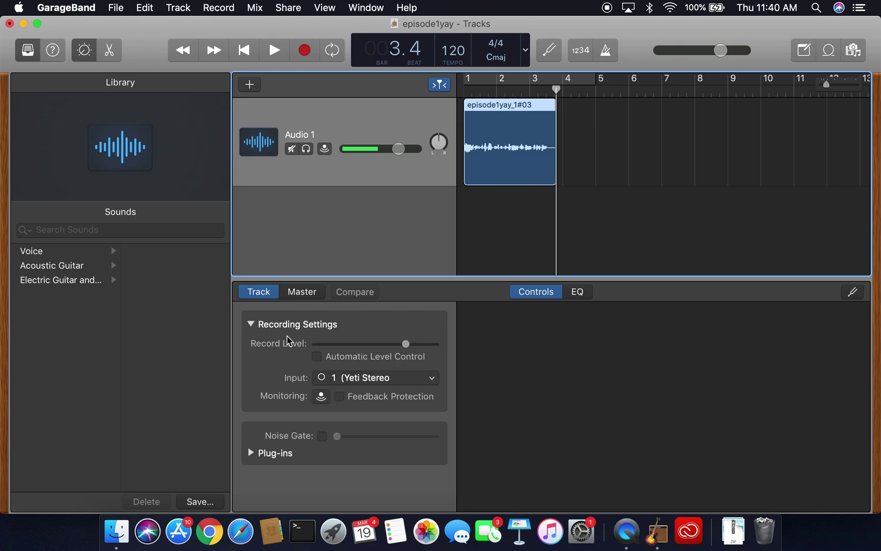